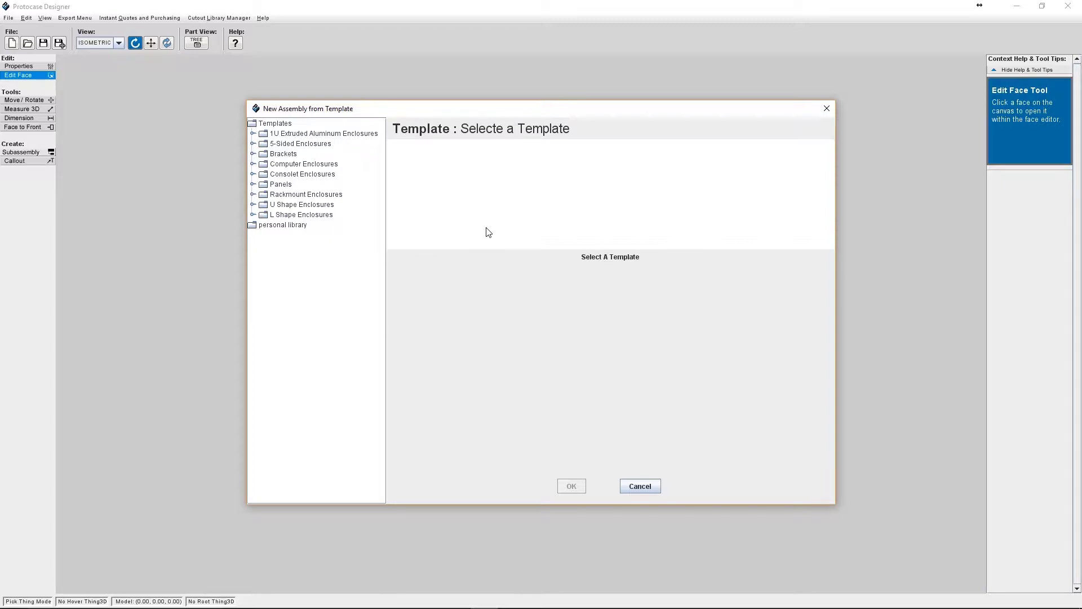
Create a new assembly from the Consolet template under Consolet Enclosures.
double_click(308, 174)
left_click(308, 185)
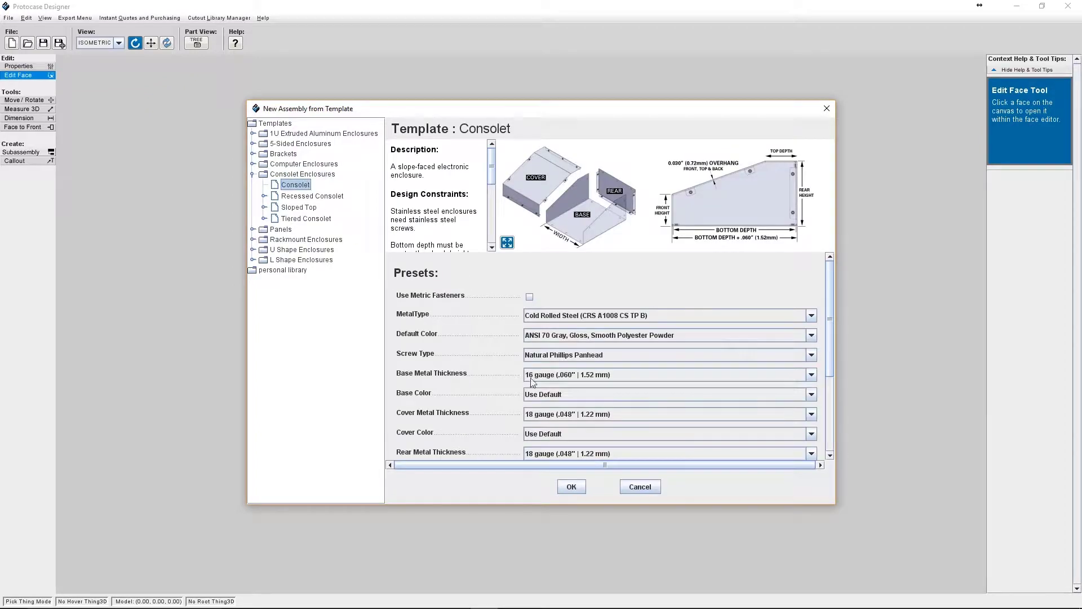
left_click(583, 487)
Load the Consolet model and open its sloped front face in a maximized Face Editor.
left_click(571, 487)
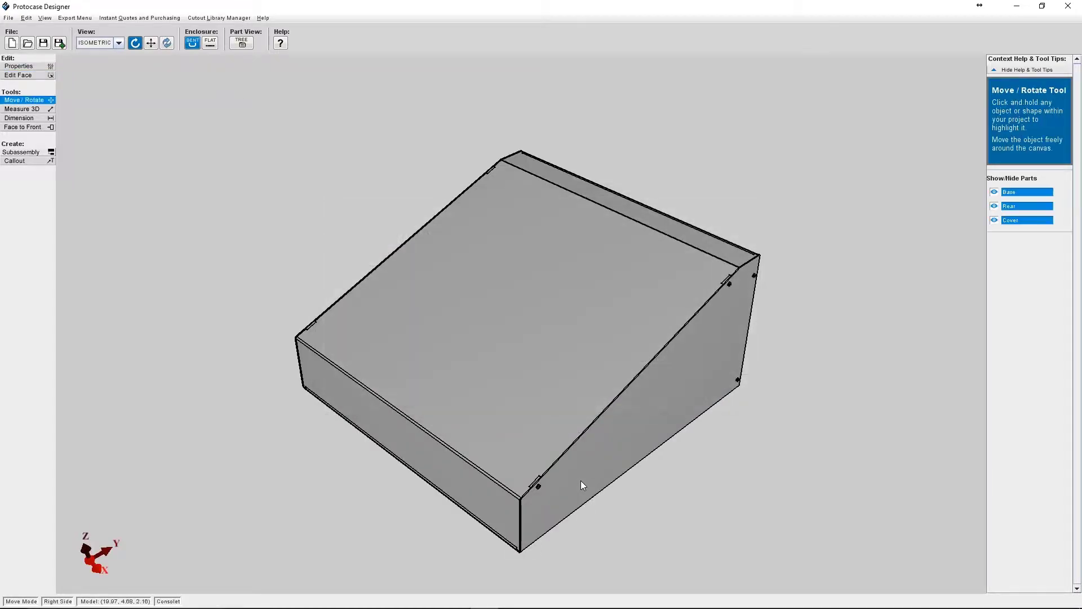
left_click_drag(608, 415, 633, 413)
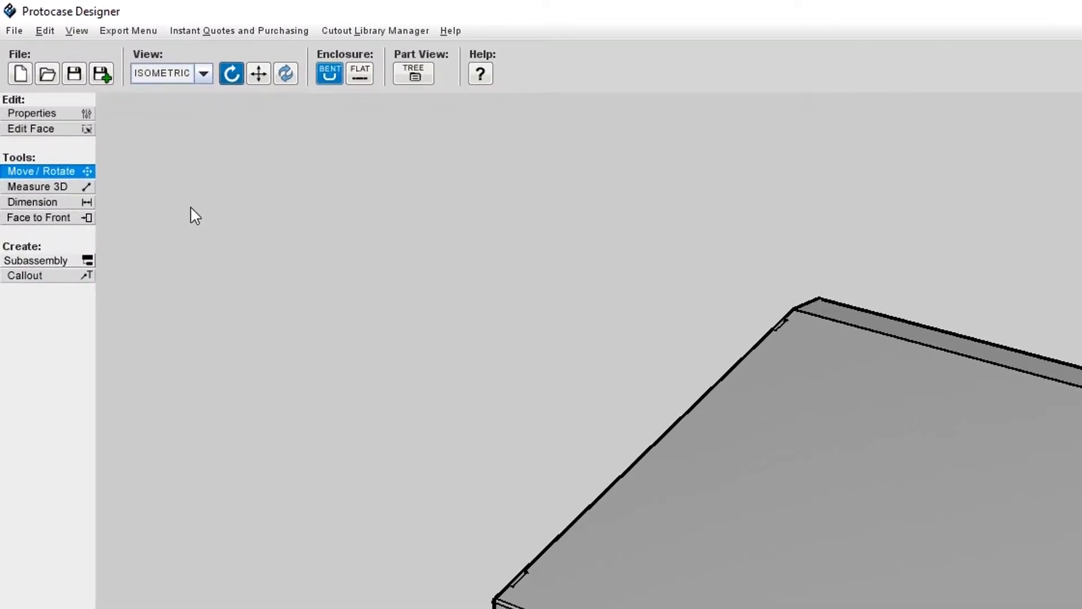
left_click(49, 129)
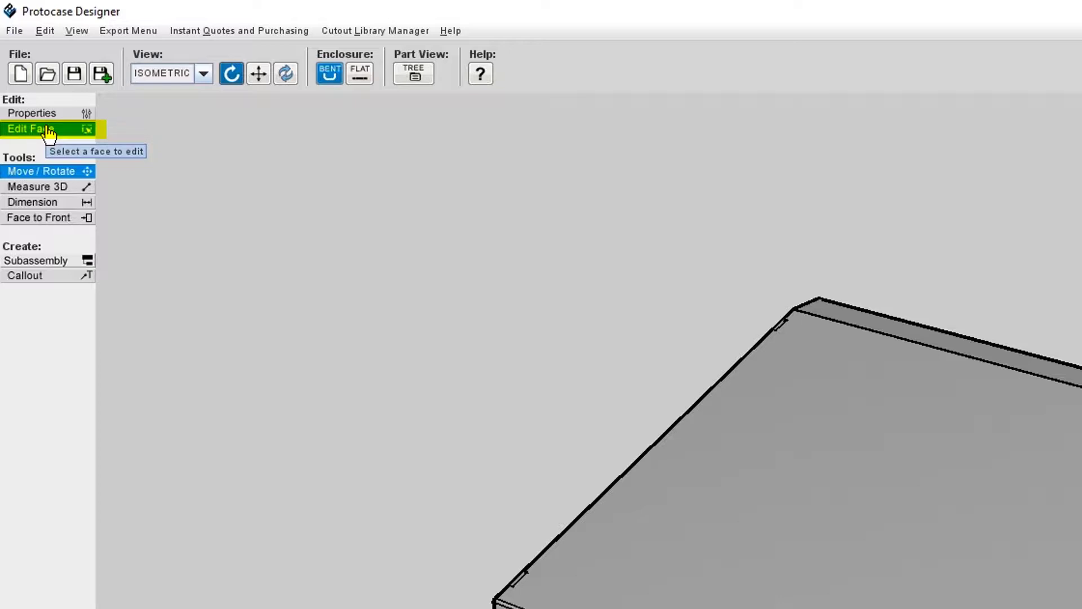
left_click(39, 32)
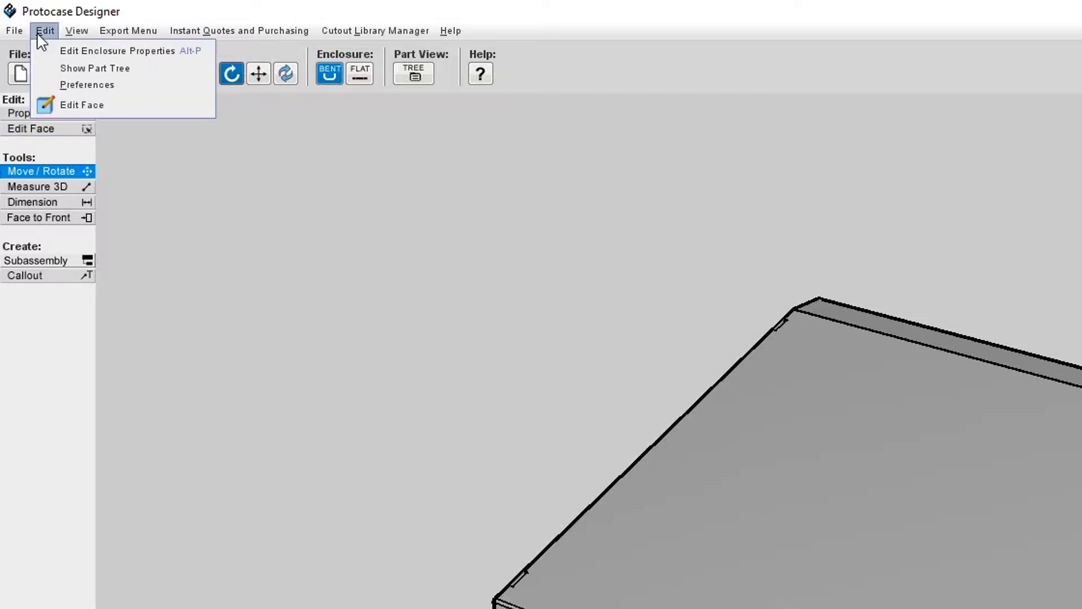
left_click(82, 105)
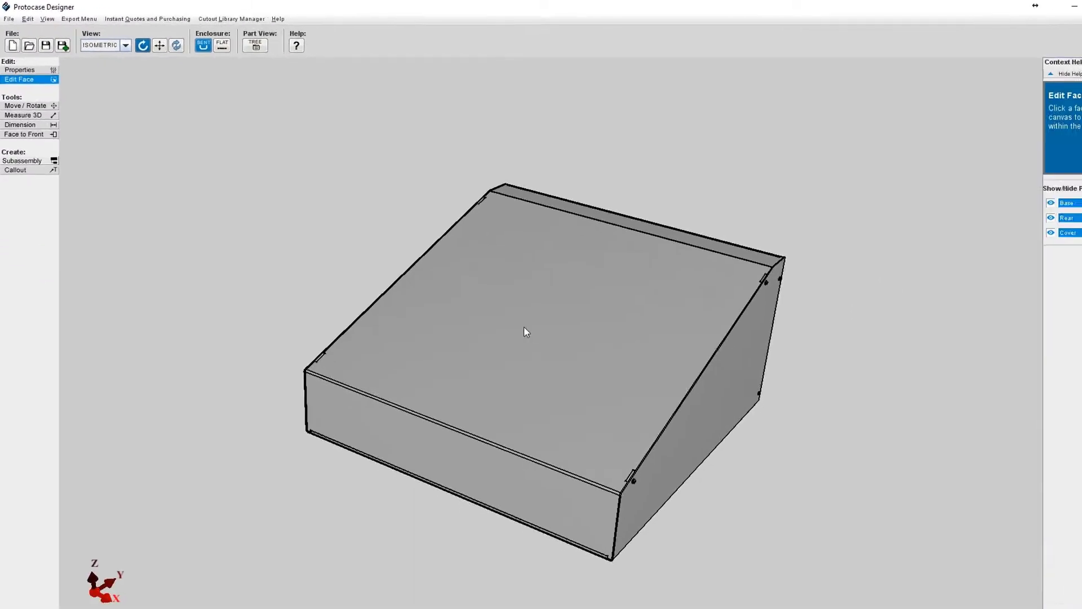
left_click(499, 313)
left_click(325, 9)
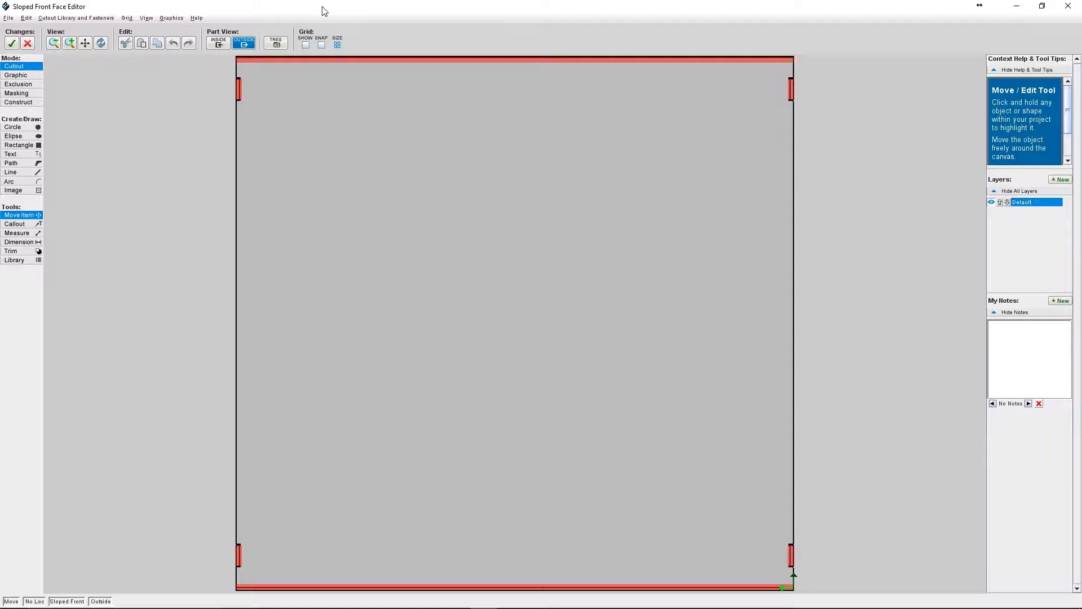
Enable grid Show and Snap, then look through the shape tools and select Circle.
left_click(306, 44)
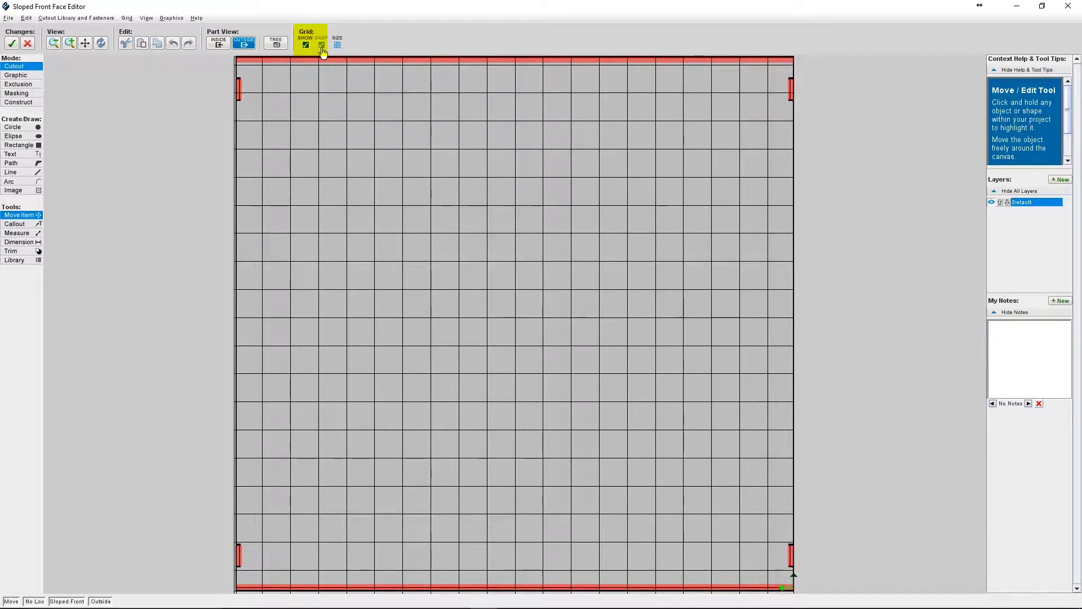
left_click(321, 45)
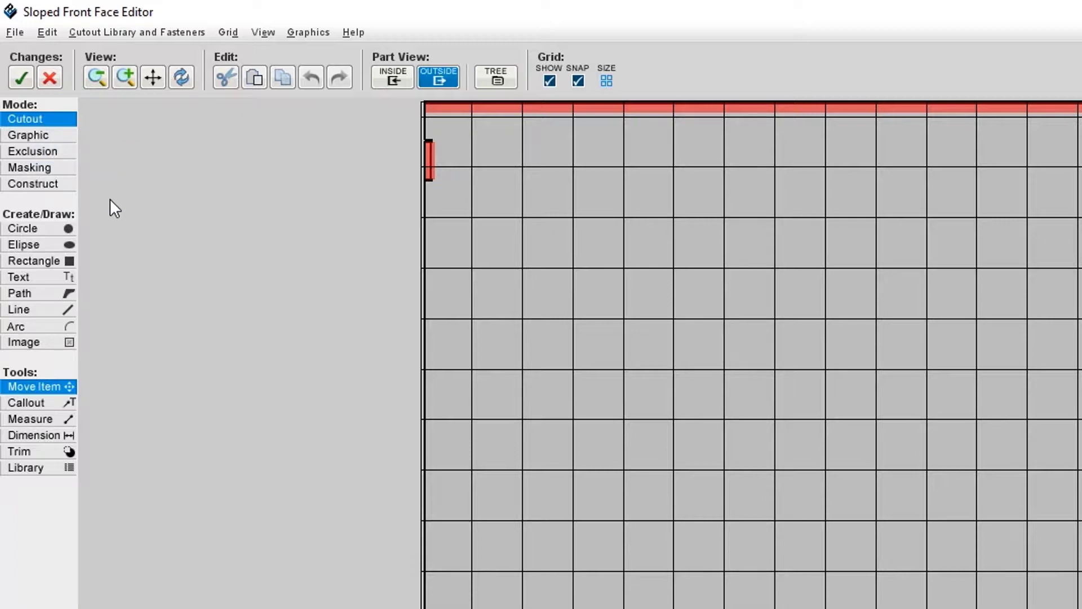
left_click(52, 229)
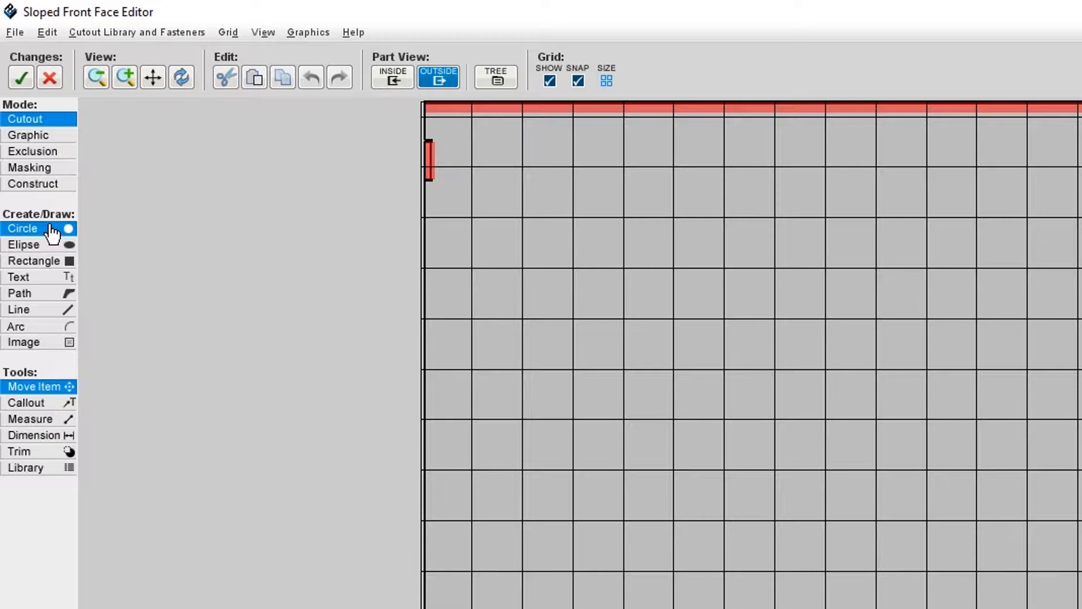
left_click(42, 245)
left_click(38, 261)
left_click(46, 294)
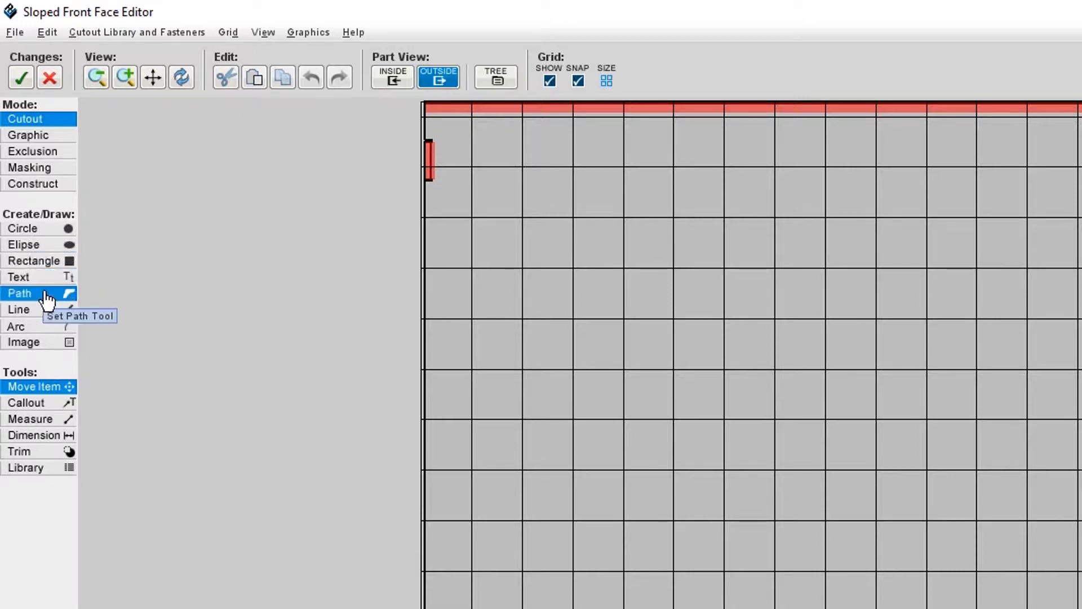
left_click(47, 310)
left_click(46, 343)
left_click(50, 293)
left_click(62, 229)
left_click(67, 230)
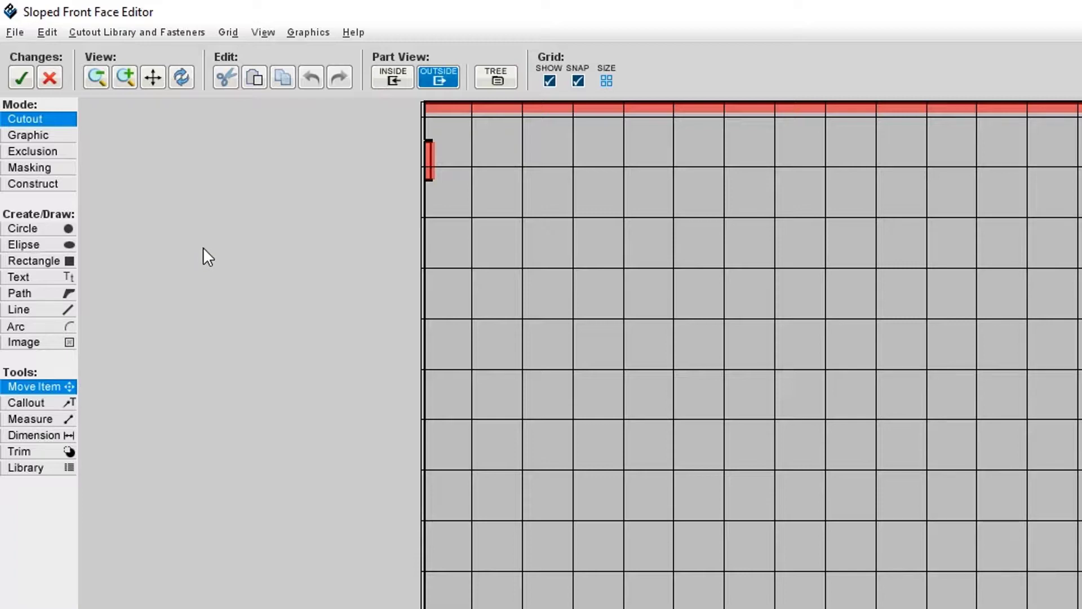
left_click(83, 231)
Add a circular cutout of diameter 5.657 centred at origin 7.000, 14.000.
left_click(49, 232)
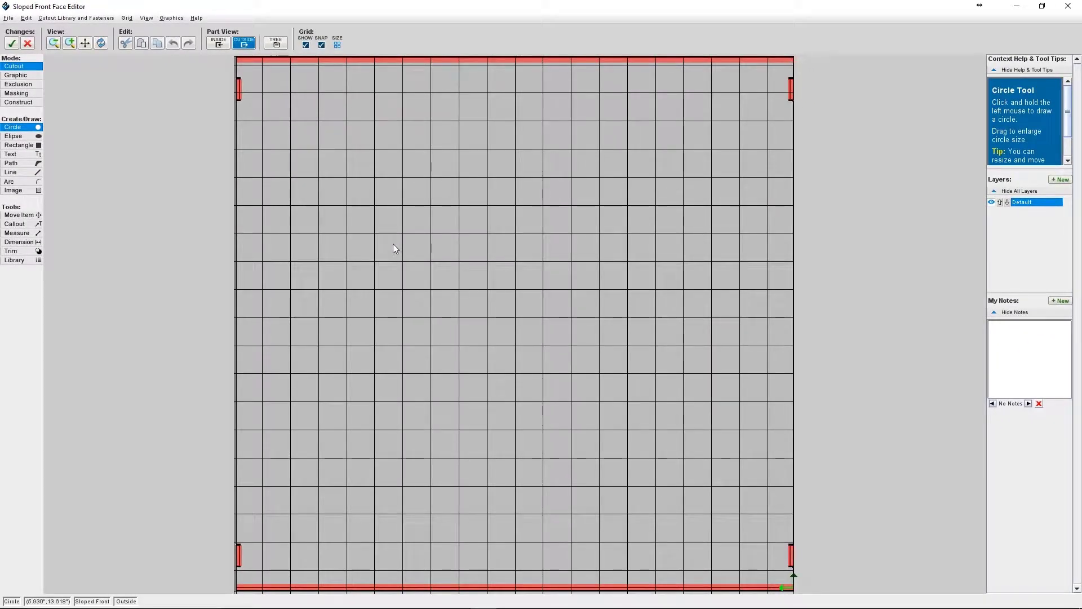
left_click_drag(395, 246, 450, 290)
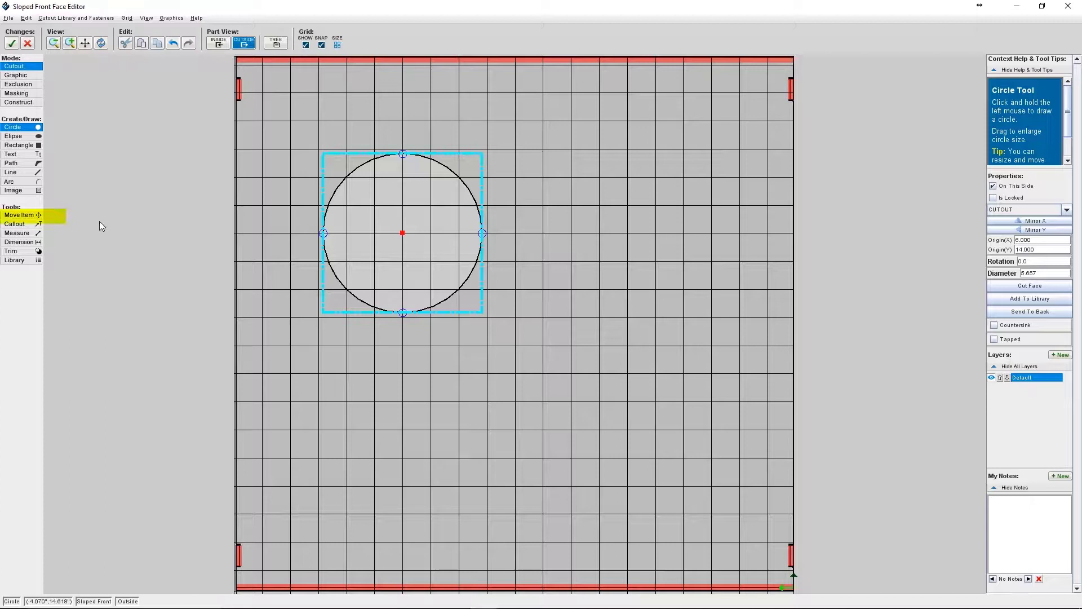
left_click(30, 216)
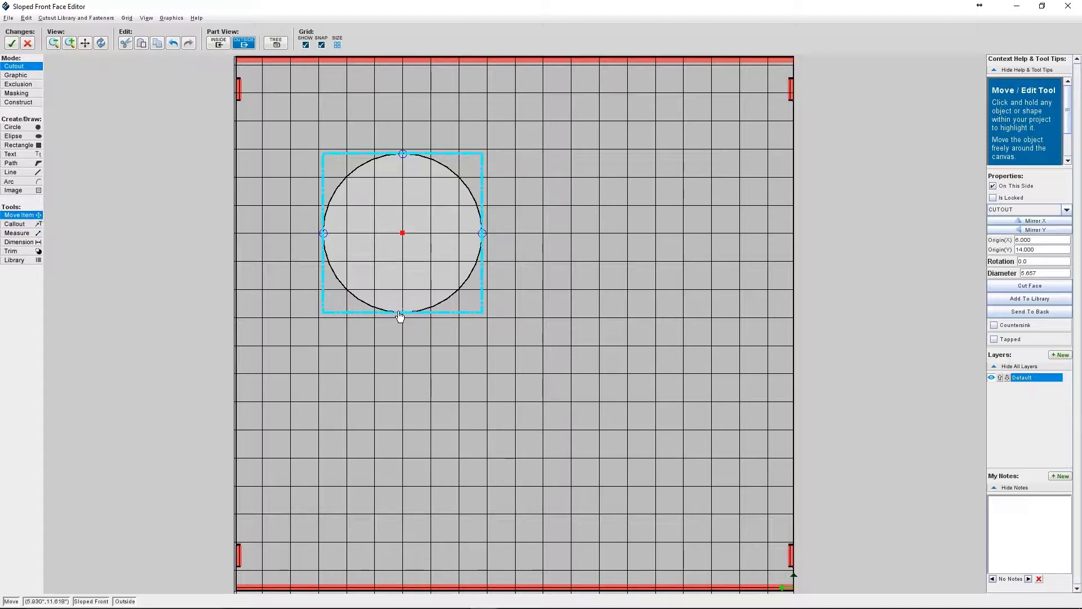
mouse_move(400, 315)
left_mouse_down()
mouse_move(399, 343)
mouse_move(393, 316)
left_mouse_up()
left_click_drag(405, 236, 427, 226)
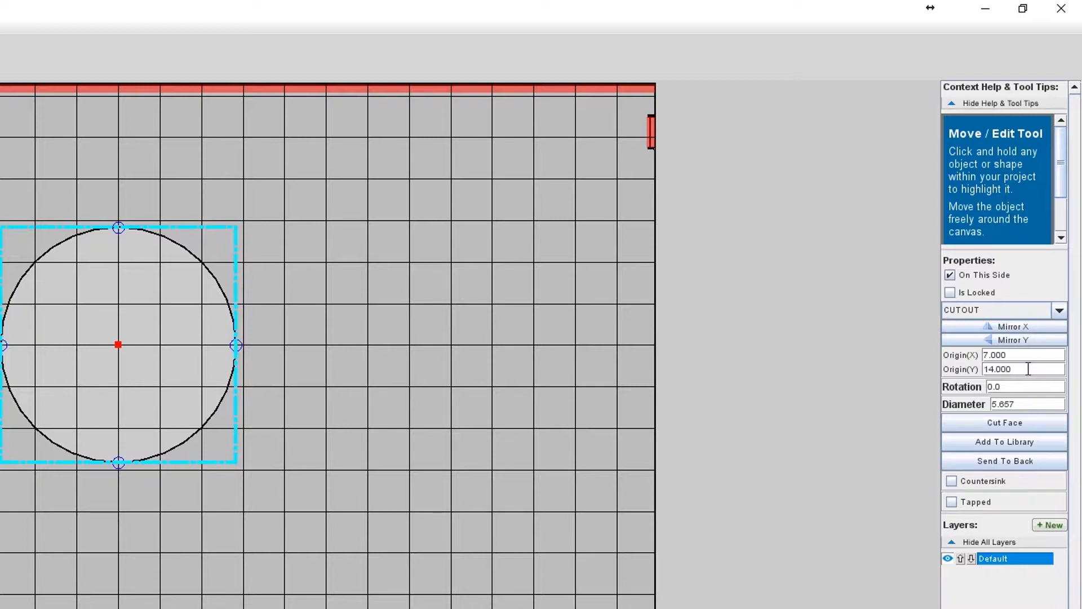
left_click(1028, 369)
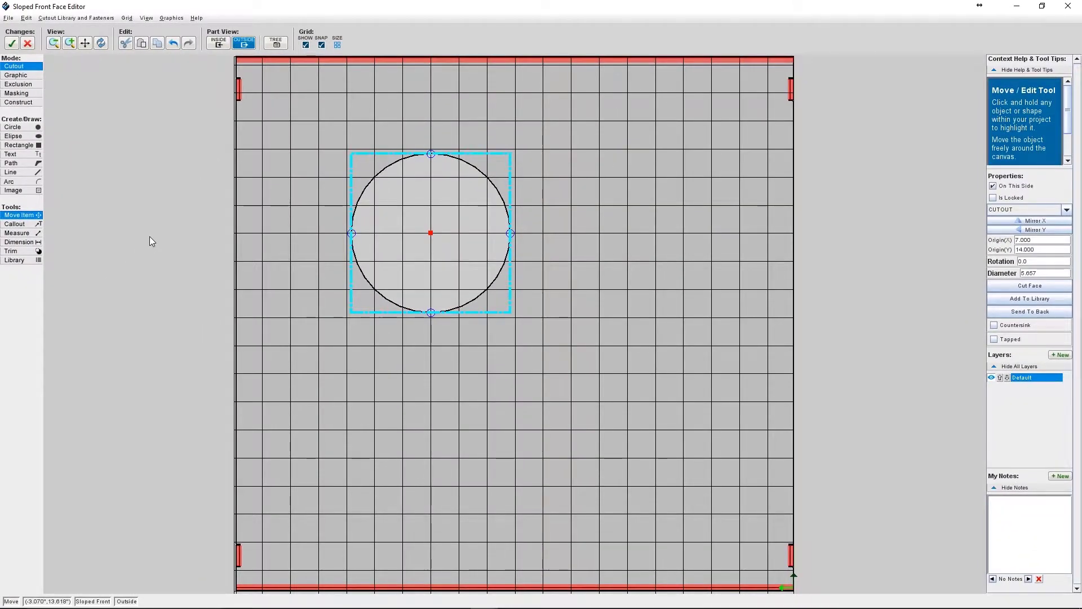
left_click(253, 262)
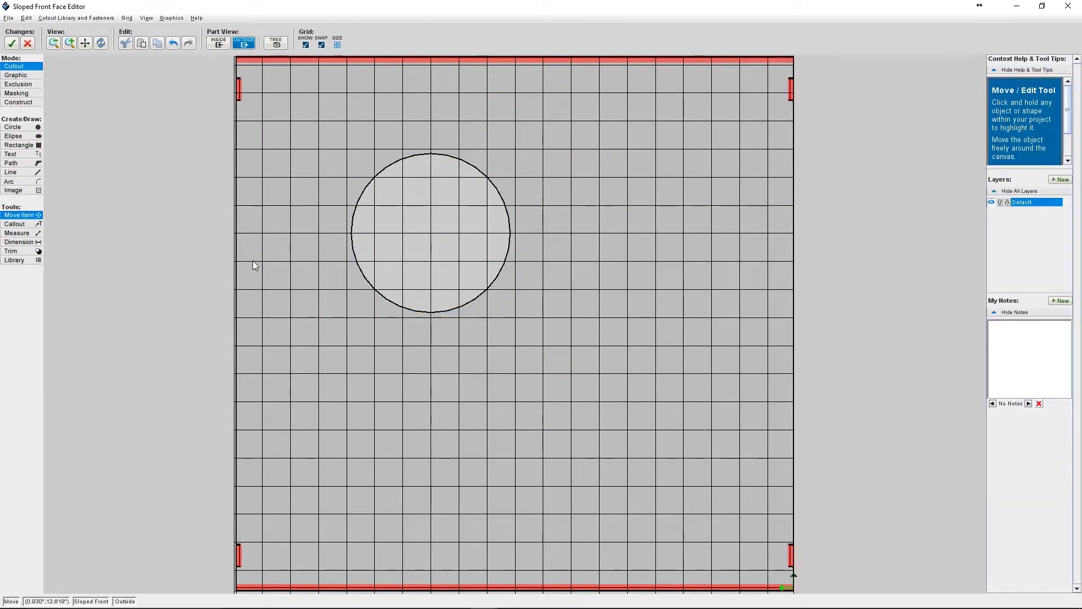
Draw an elliptical cutout below the circle.
left_click(14, 136)
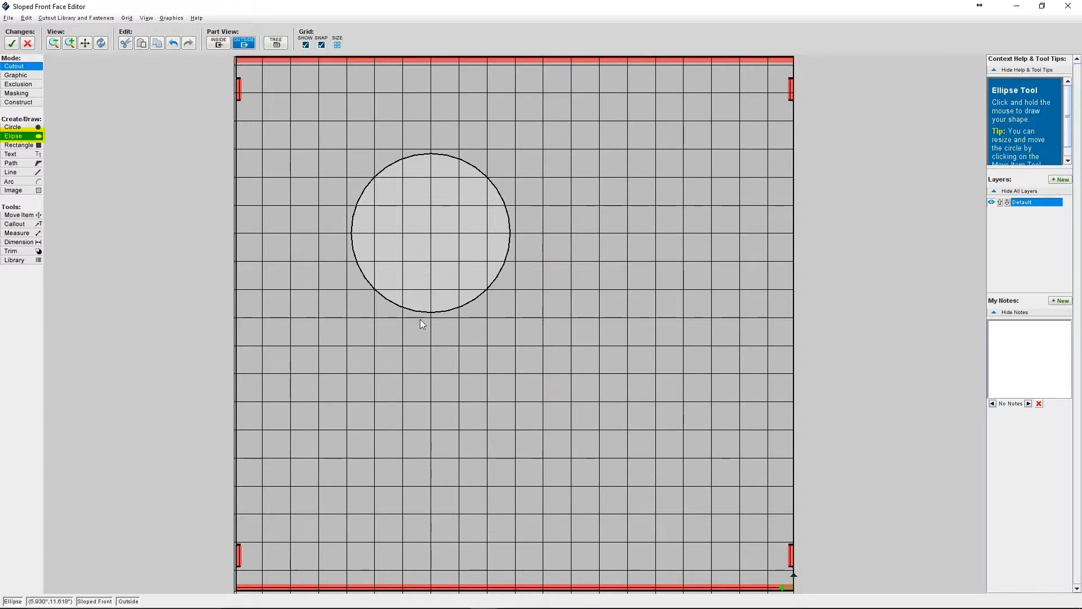
mouse_move(529, 438)
left_mouse_down()
mouse_move(551, 455)
mouse_move(571, 438)
left_mouse_up()
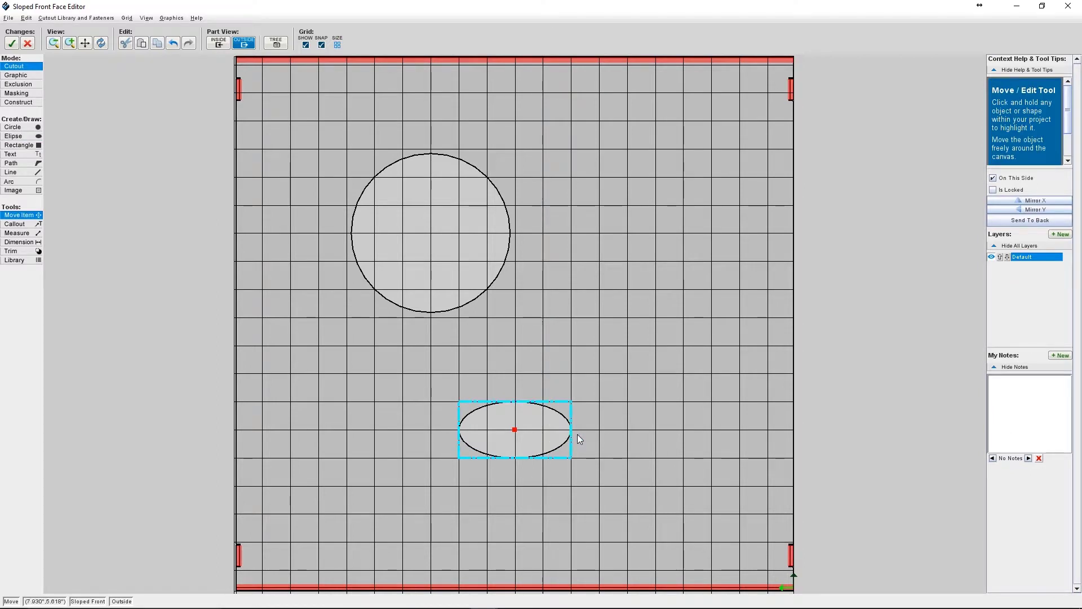
left_click(578, 437)
Draw a rectangle cutout and place its origin at X 11, Y 10.
left_click(21, 147)
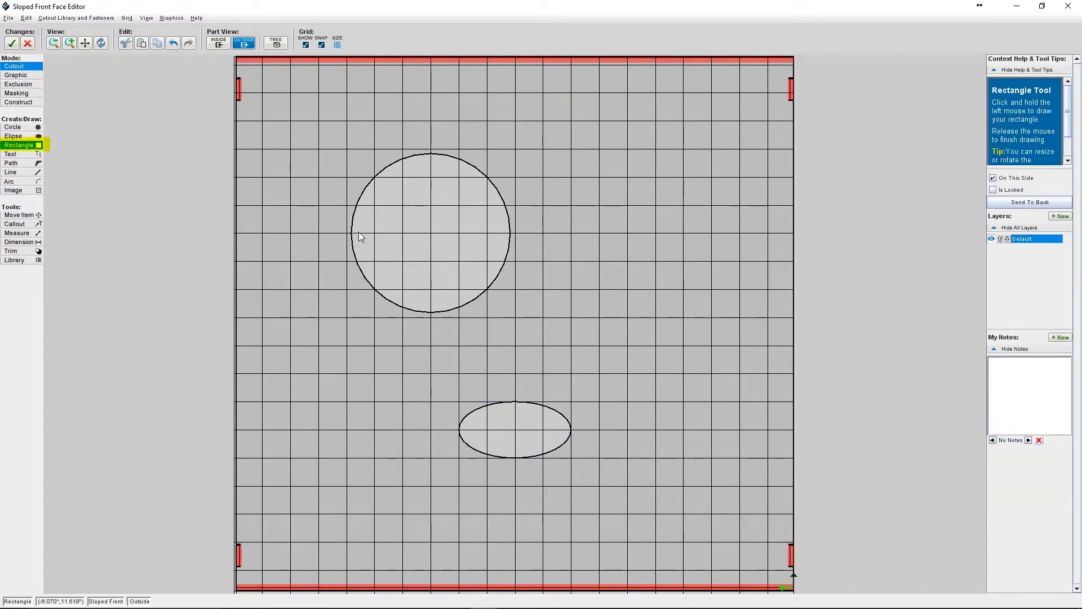
mouse_move(628, 294)
left_mouse_down()
mouse_move(654, 316)
mouse_move(705, 326)
left_mouse_up()
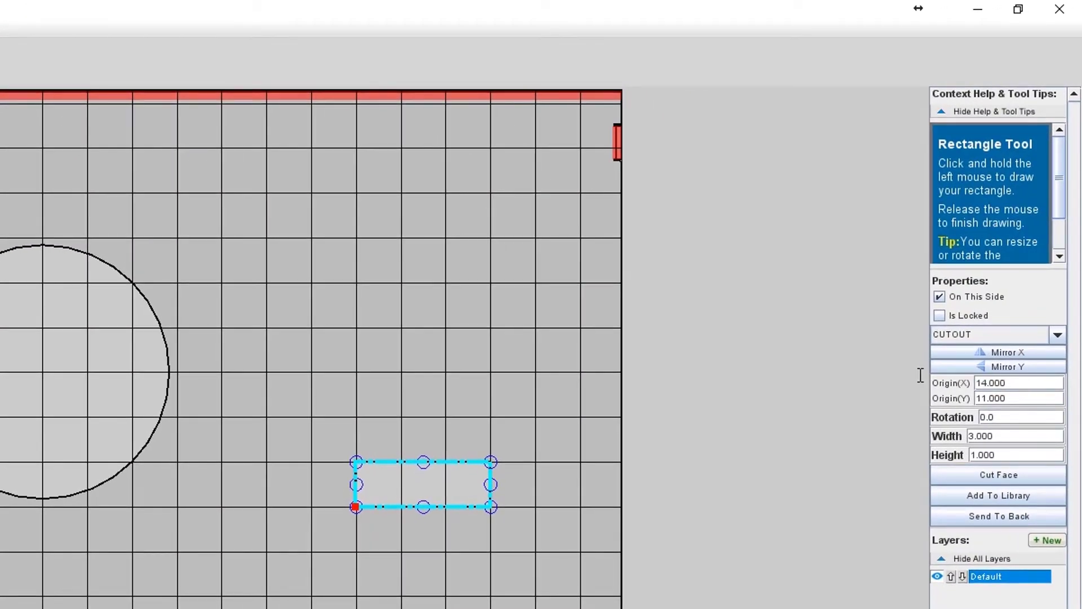
left_click(1006, 383)
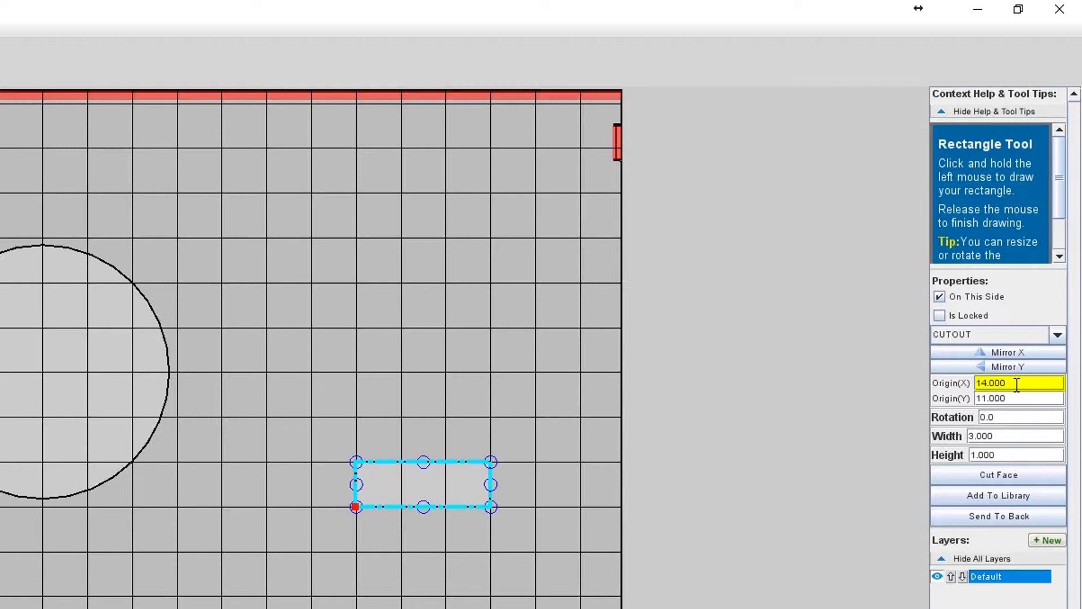
key("ctrl+a")
type("11")
key("Return")
left_click(1039, 398)
key("ctrl+a")
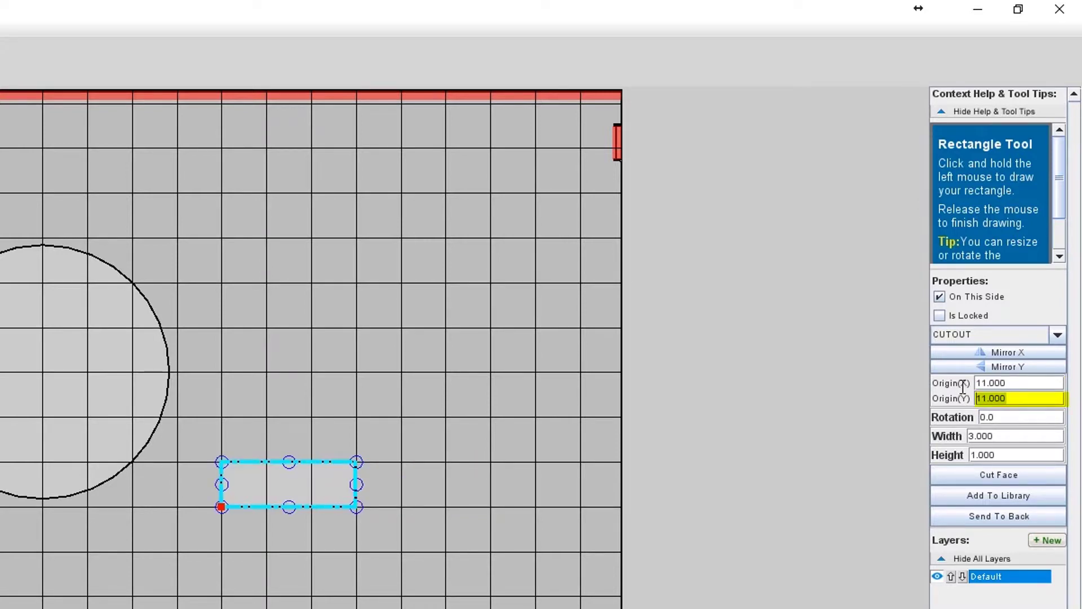
type("10")
key("Return")
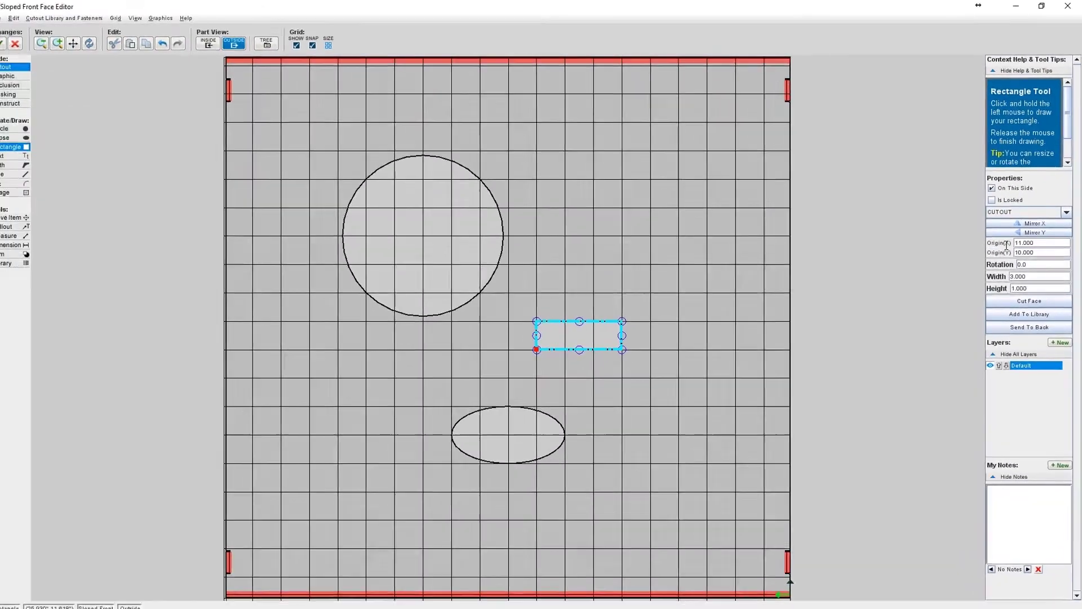
key("Escape")
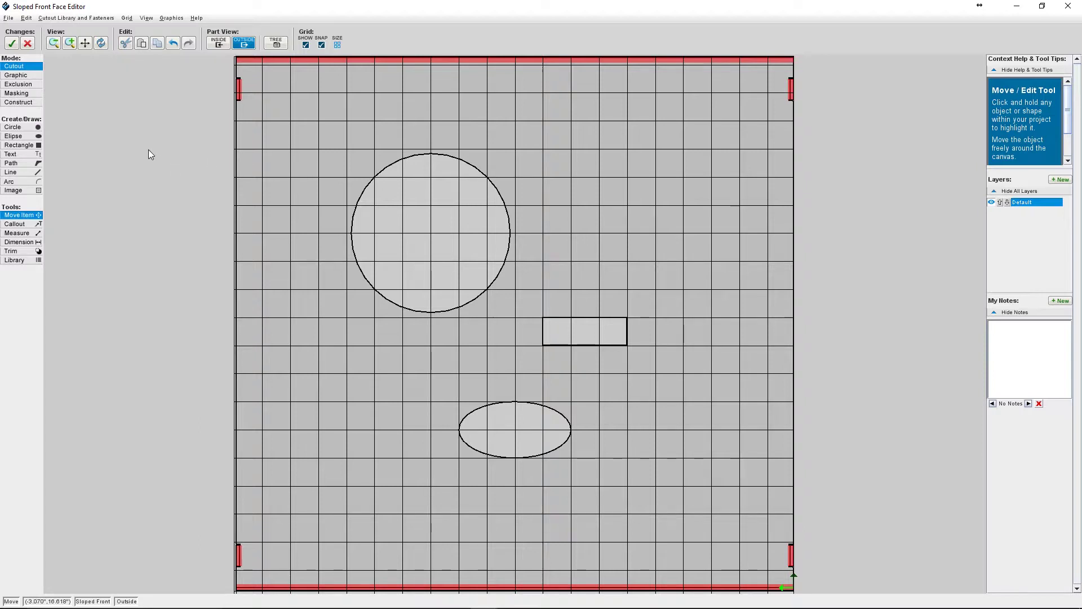
left_click(16, 127)
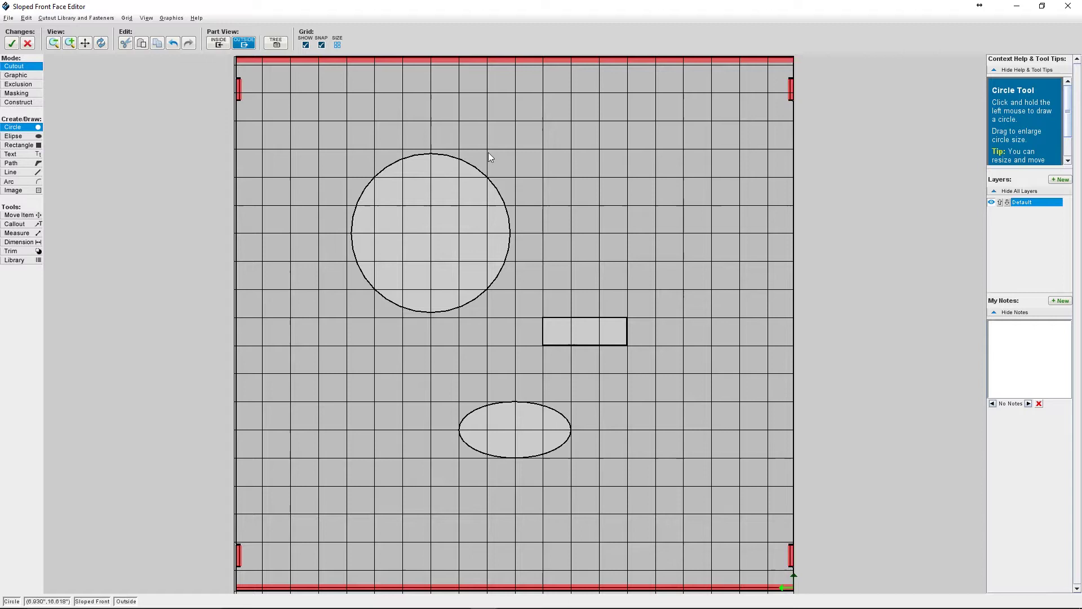
left_click_drag(583, 174, 628, 204)
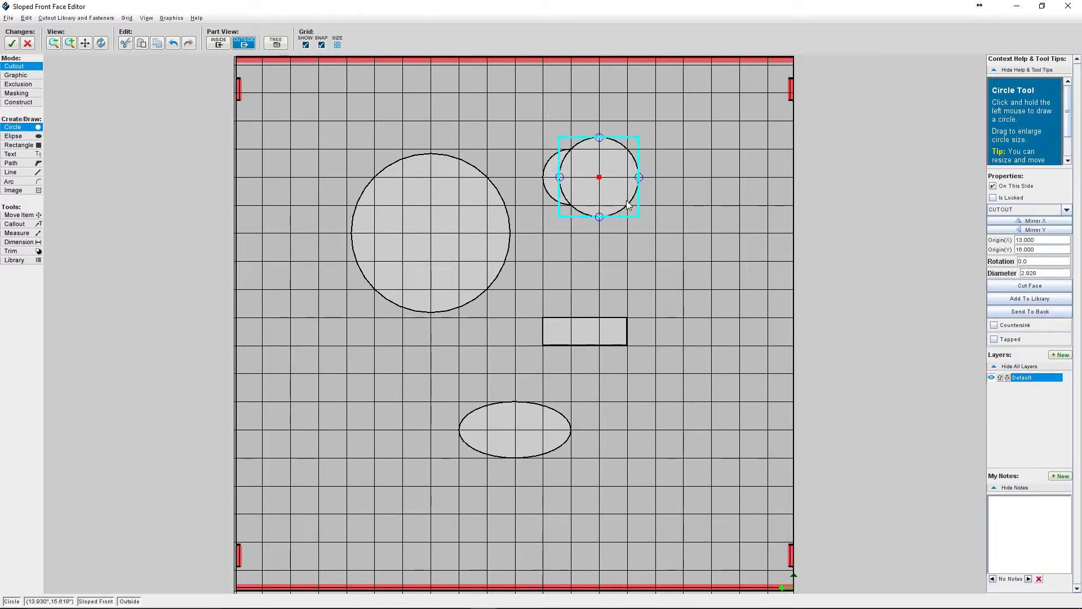
key("Escape")
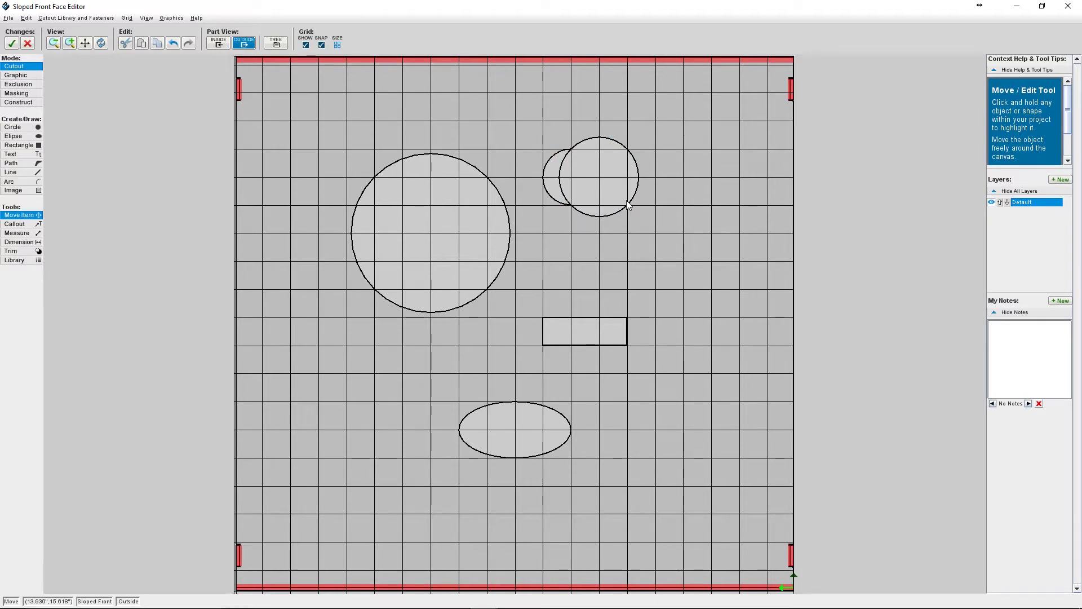
left_click(595, 189)
key("Delete")
left_click(574, 187)
key("Delete")
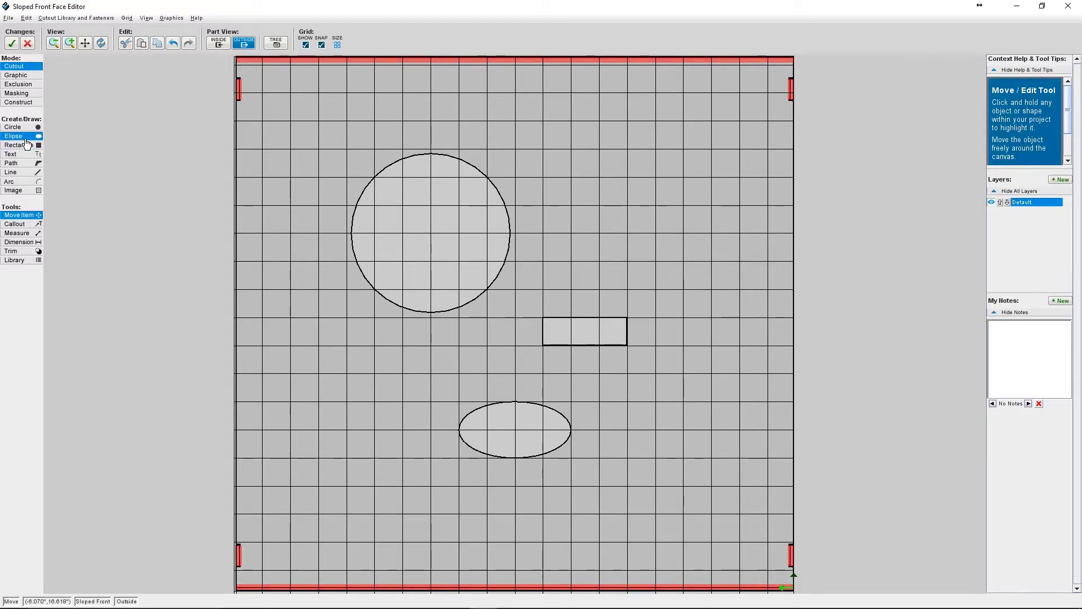
left_click_drag(630, 197, 659, 233)
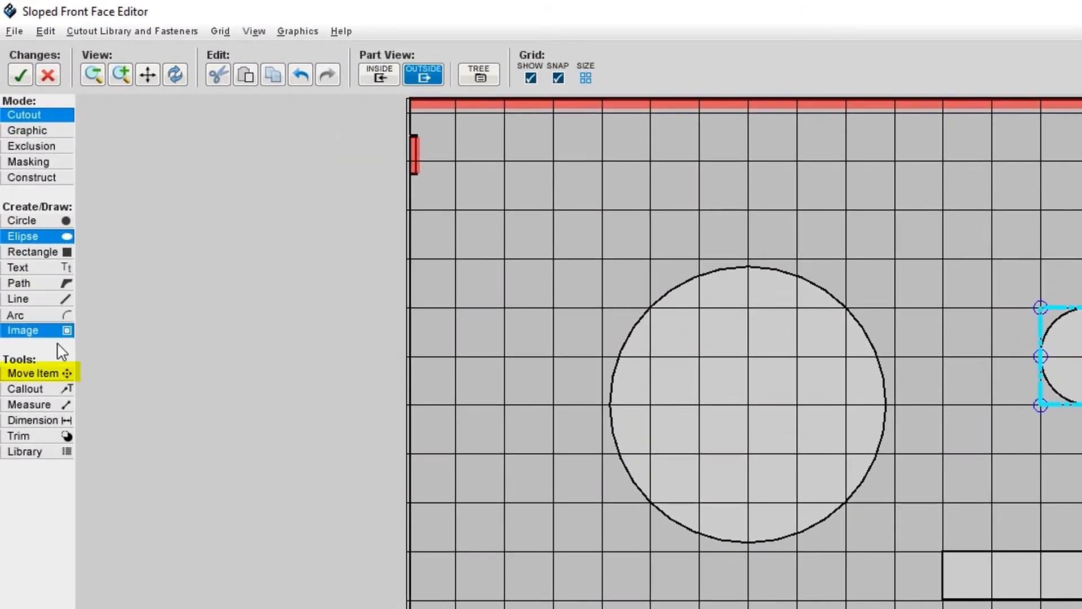
left_click(31, 324)
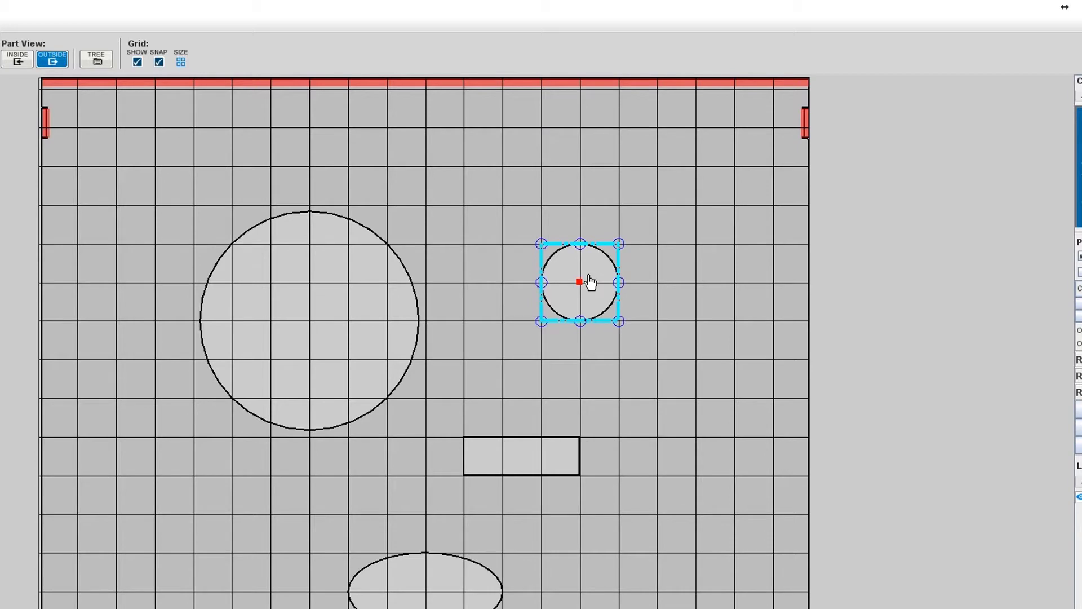
right_click(590, 282)
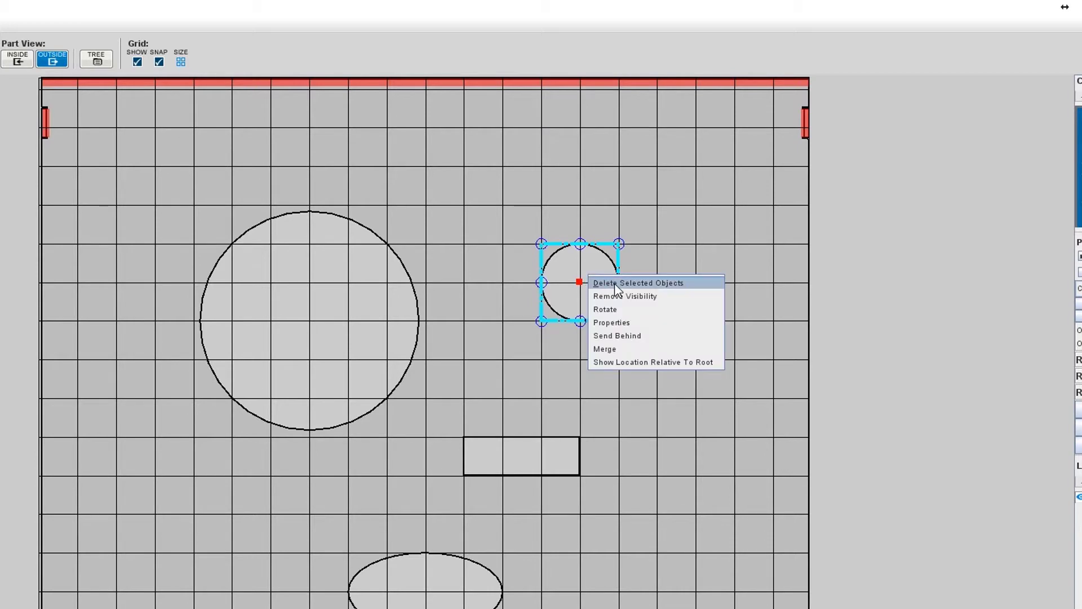
left_click(615, 285)
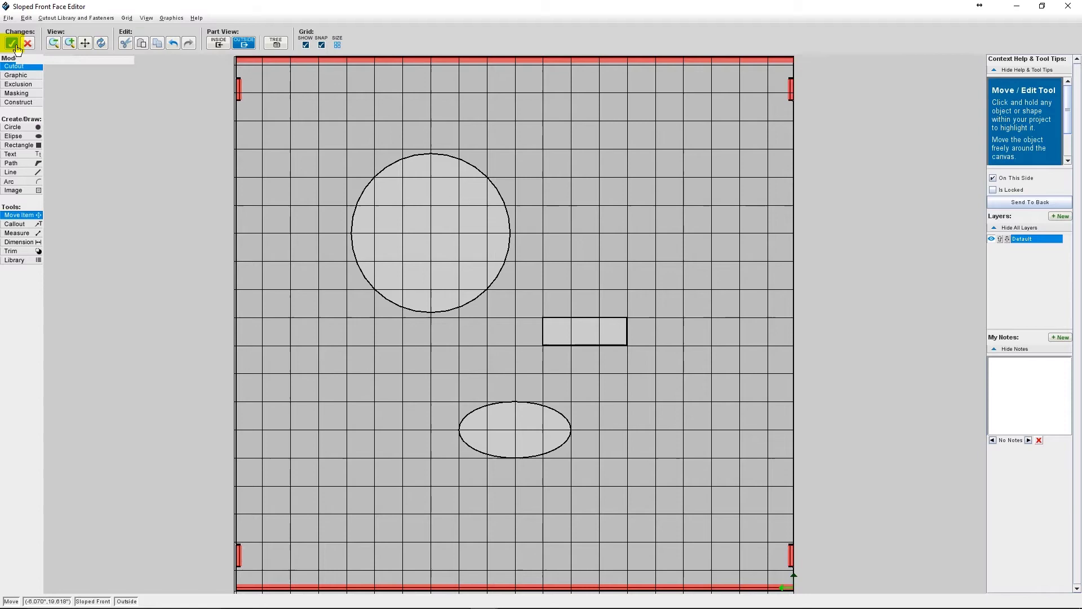
Accept the face edits and orbit the 3D view to show the sloped-front cutouts.
left_click(17, 48)
left_click_drag(530, 454, 576, 448)
scroll(543, 401, "up", 3)
scroll(542, 398, "up", 2)
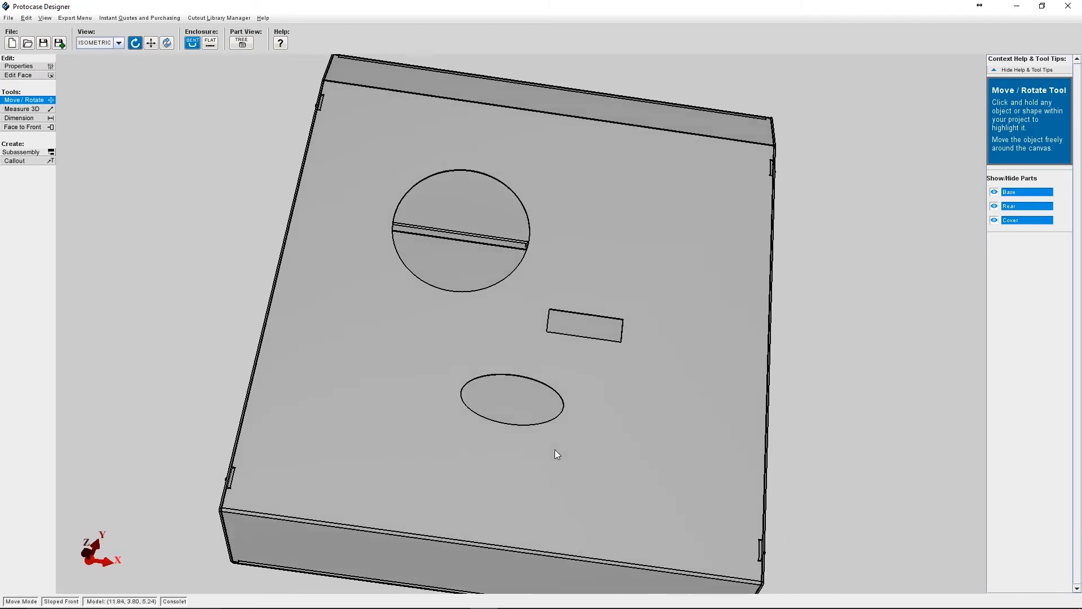
left_click_drag(555, 449, 552, 428)
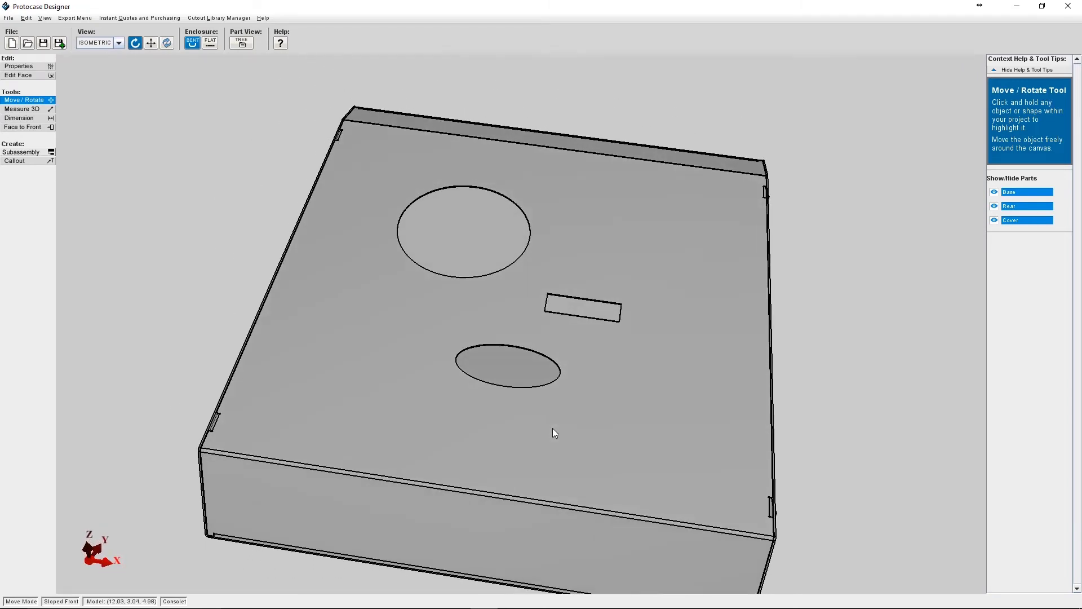